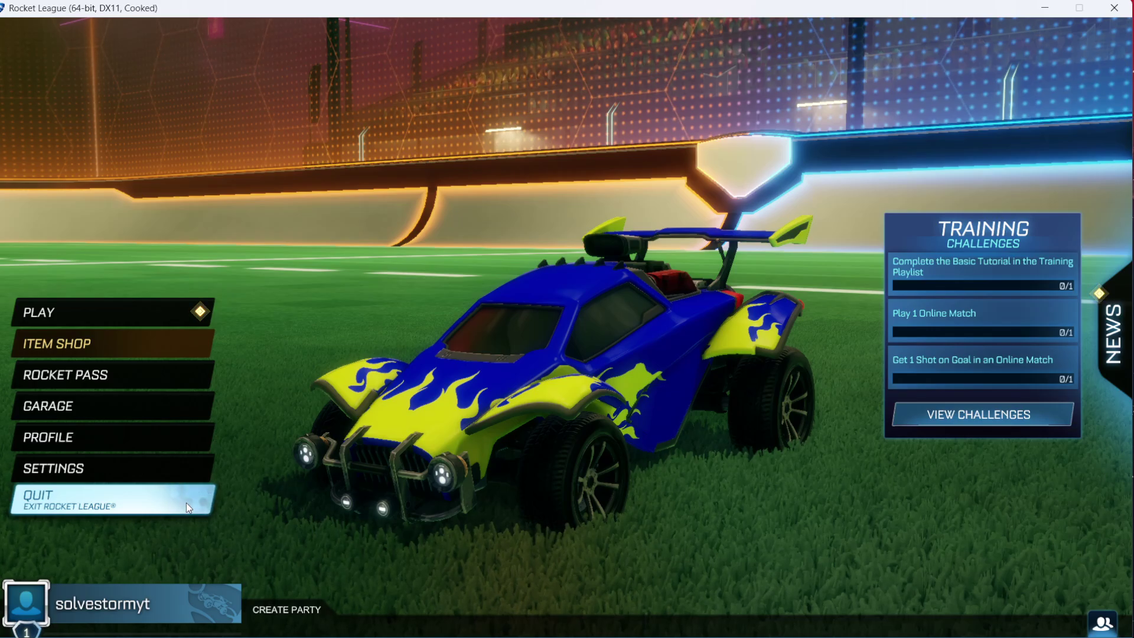
- Quit Rocket League and open the Epic Games Launcher account menu
click(187, 502)
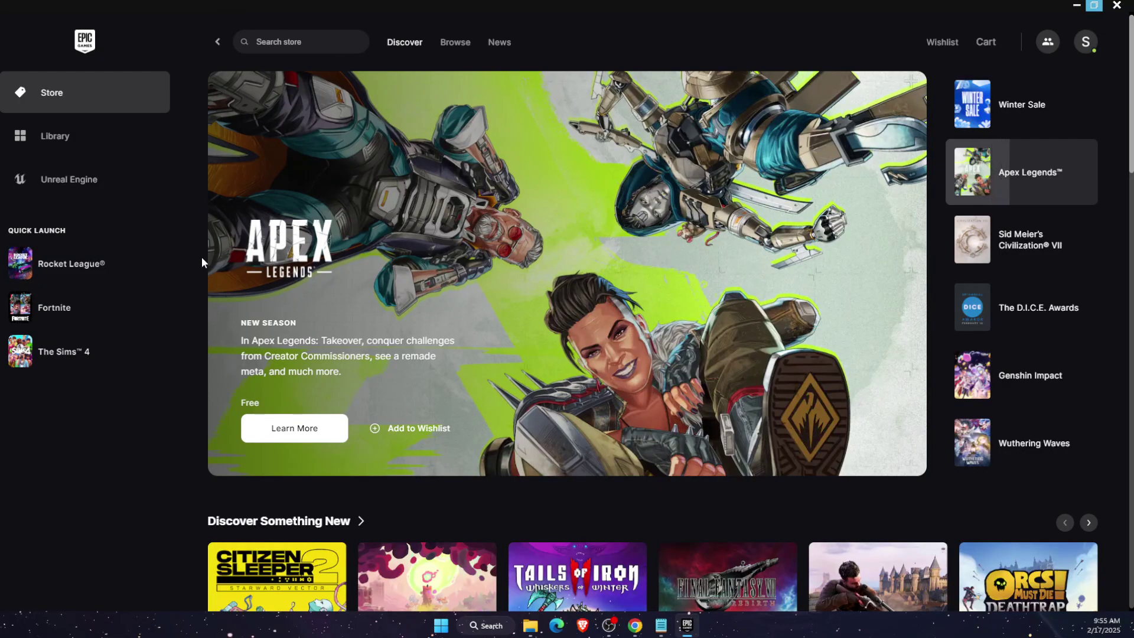
click(1087, 42)
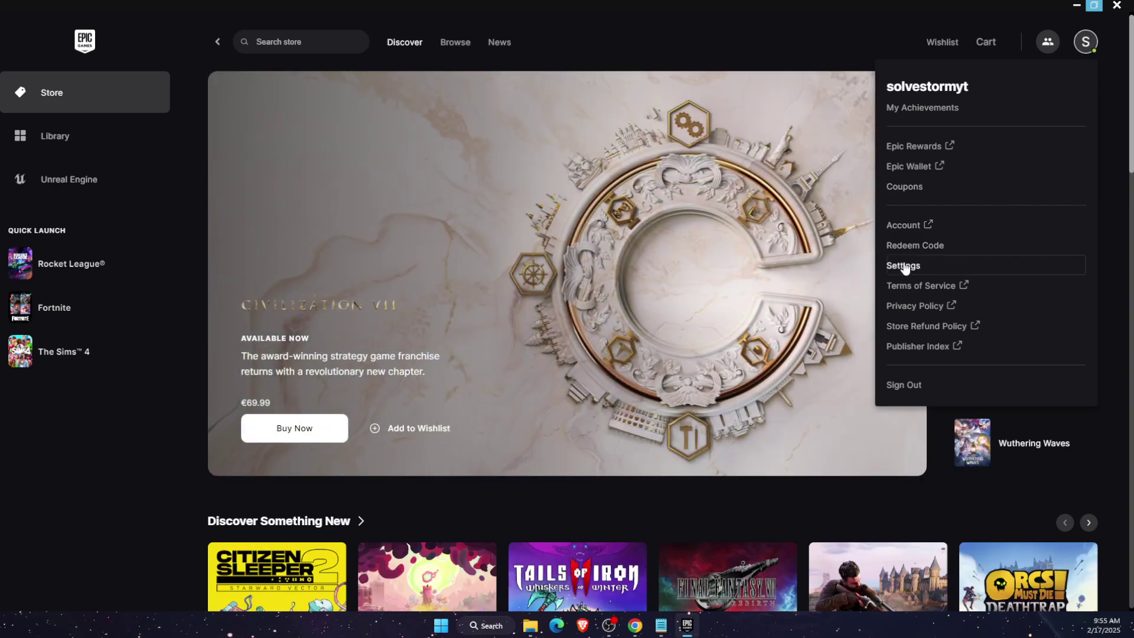
- In launcher Settings, expand Rocket League and enable Additional Command Line Arguments
click(904, 266)
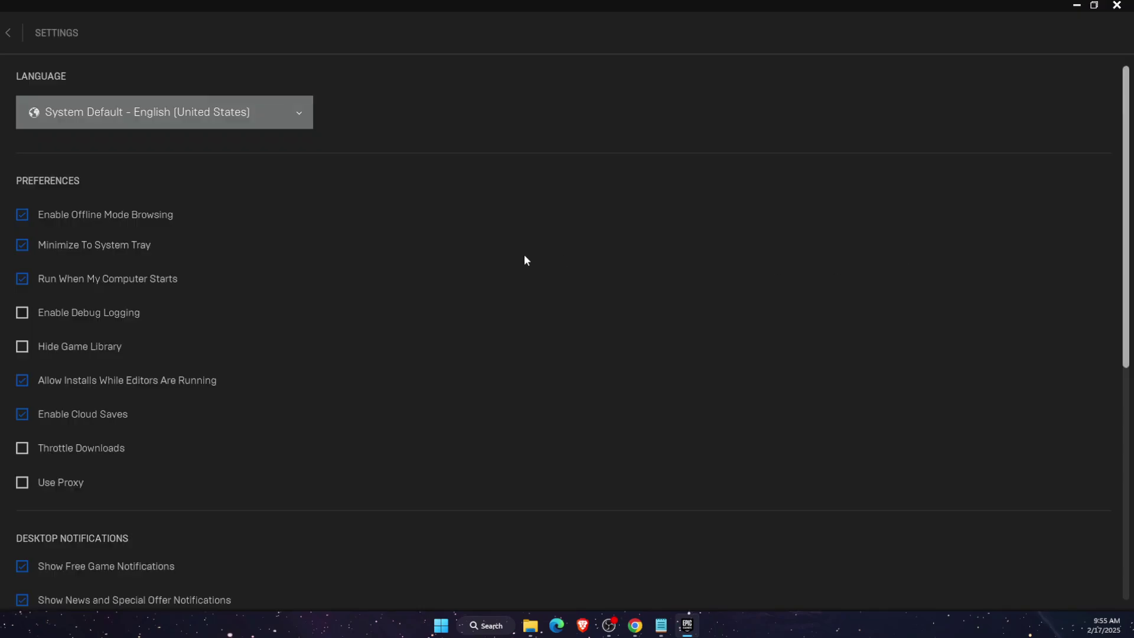
scroll(257, 232, down, 3)
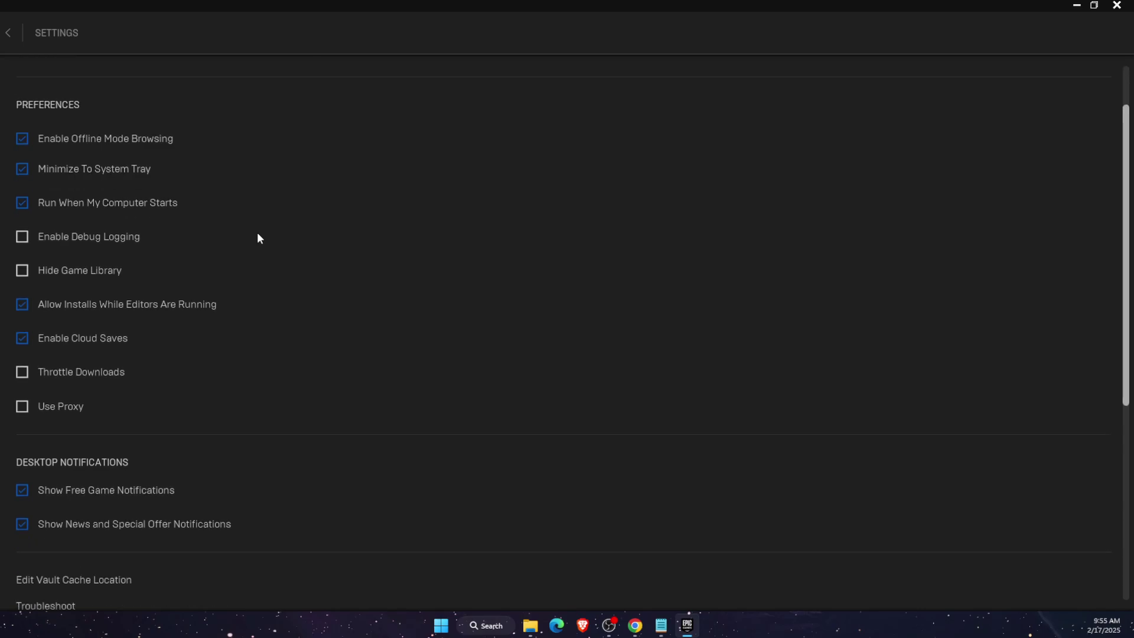
scroll(257, 233, down, 3)
scroll(257, 232, down, 3)
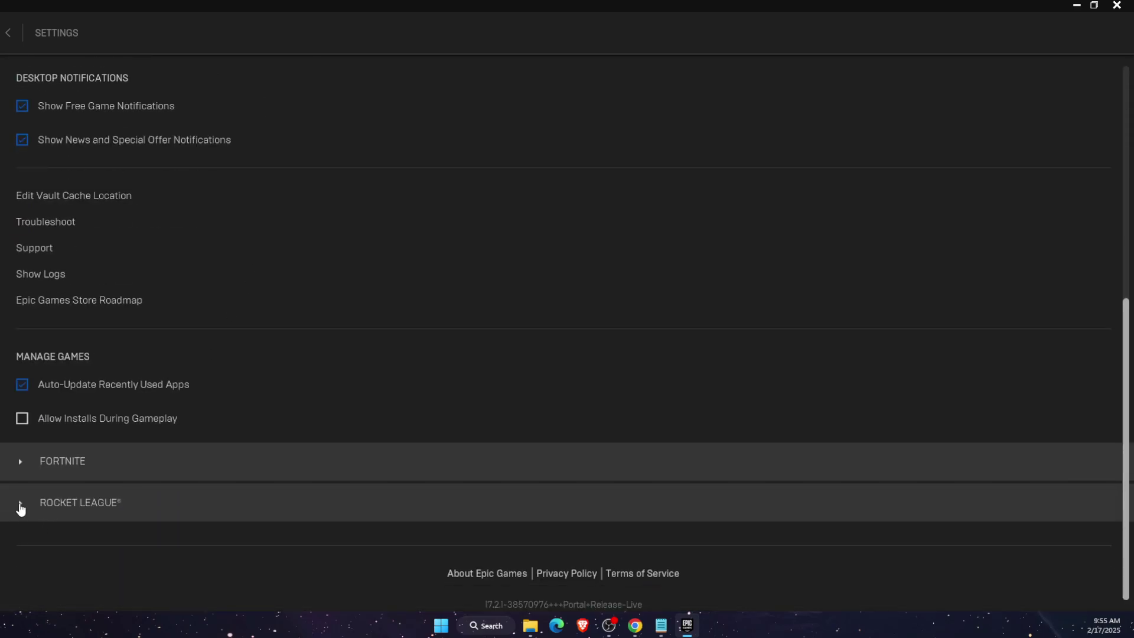
click(19, 502)
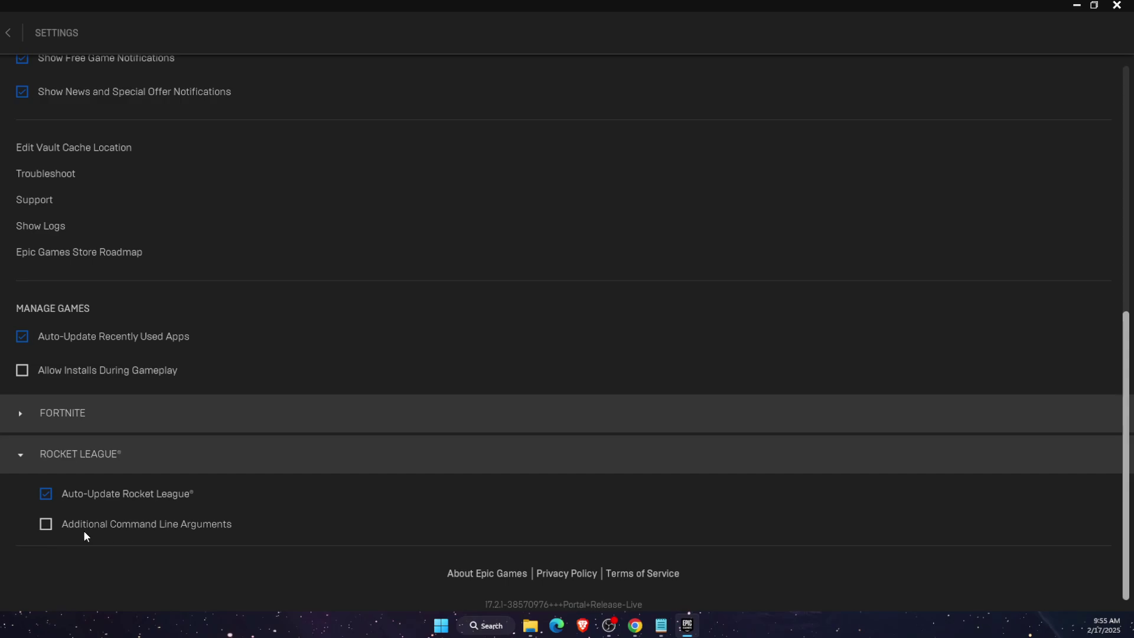
click(89, 534)
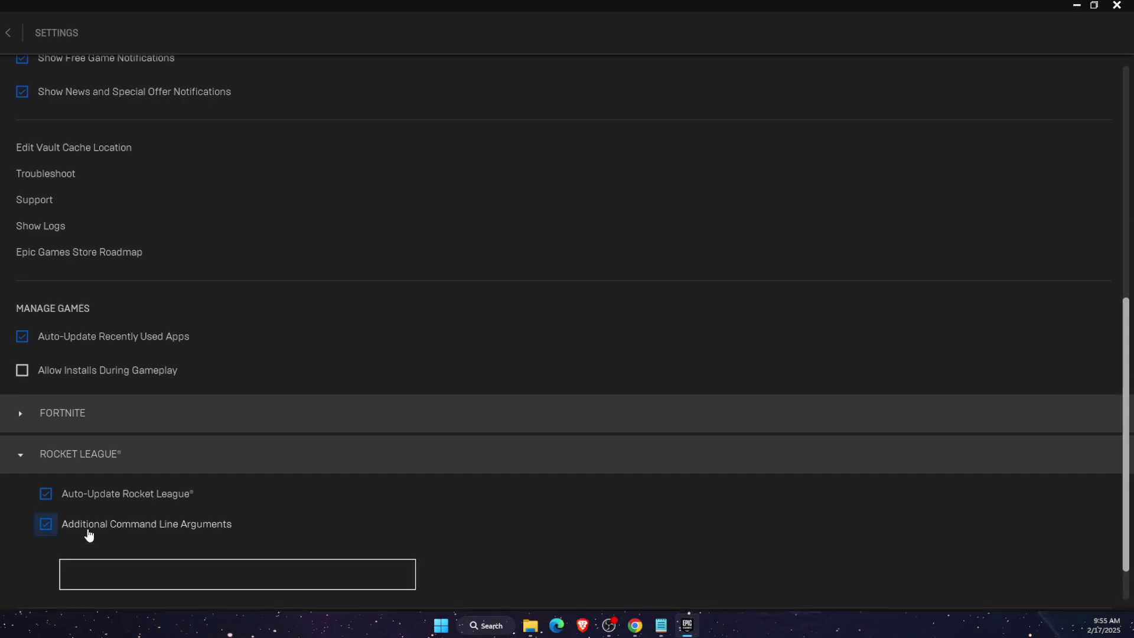
- Enter -Language=ITA as Rocket League's launch argument and launch the game from the Store
click(154, 520)
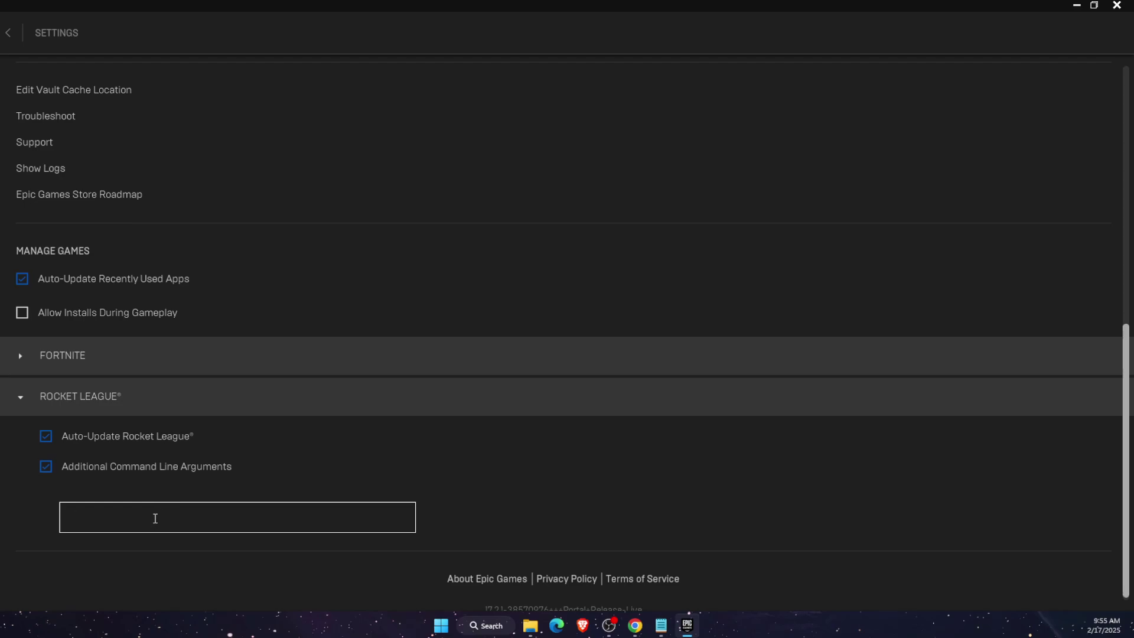
text(-Language)
text(=)
text(PTB)
key(BackSpace)
key(BackSpace)
text(TA)
key(BackSpace)
key(BackSpace)
key(BackSpace)
text(ITA)
scroll(133, 301, up, 5)
scroll(133, 300, up, 5)
click(11, 36)
mouse_move(85, 264)
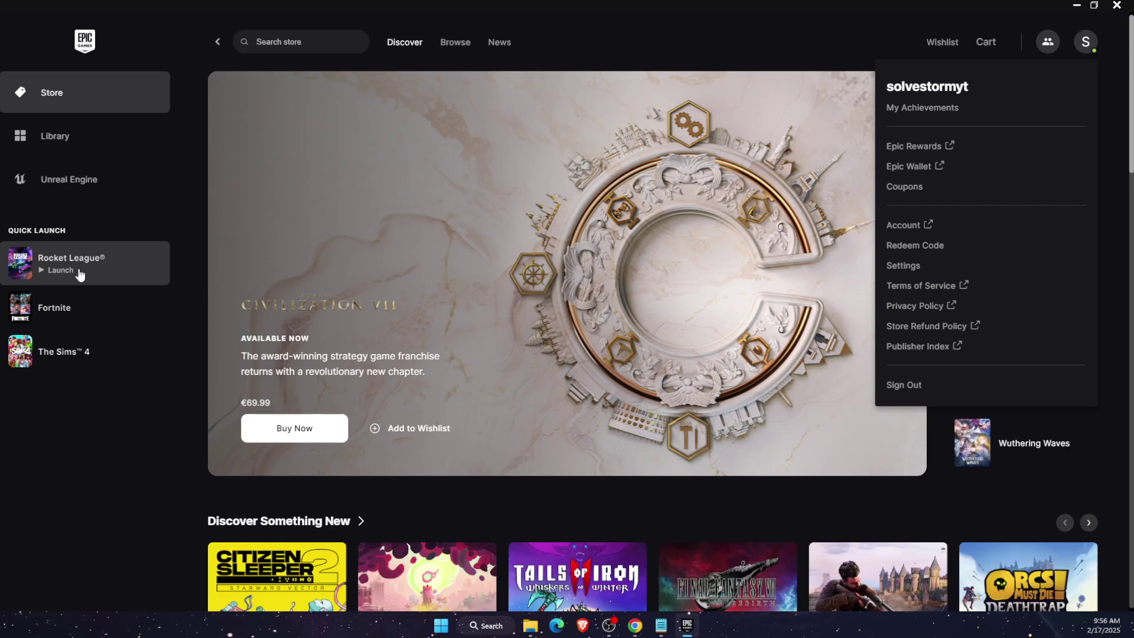
click(79, 274)
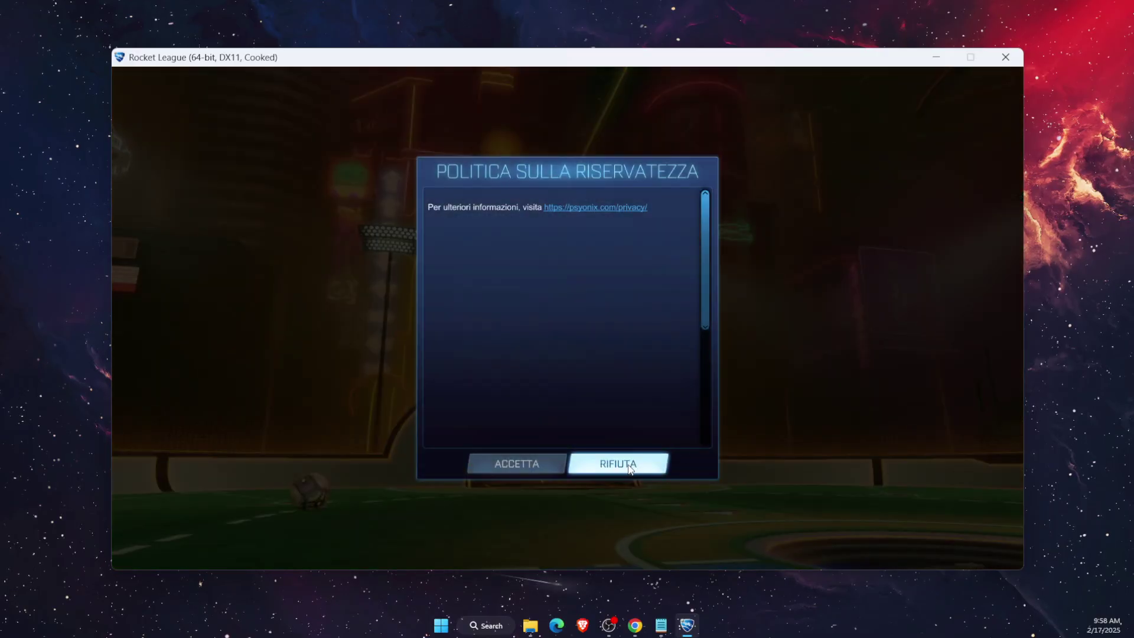
- Decline, then accept the Italian privacy policy and close the Electric Wave promo
click(611, 468)
click(581, 369)
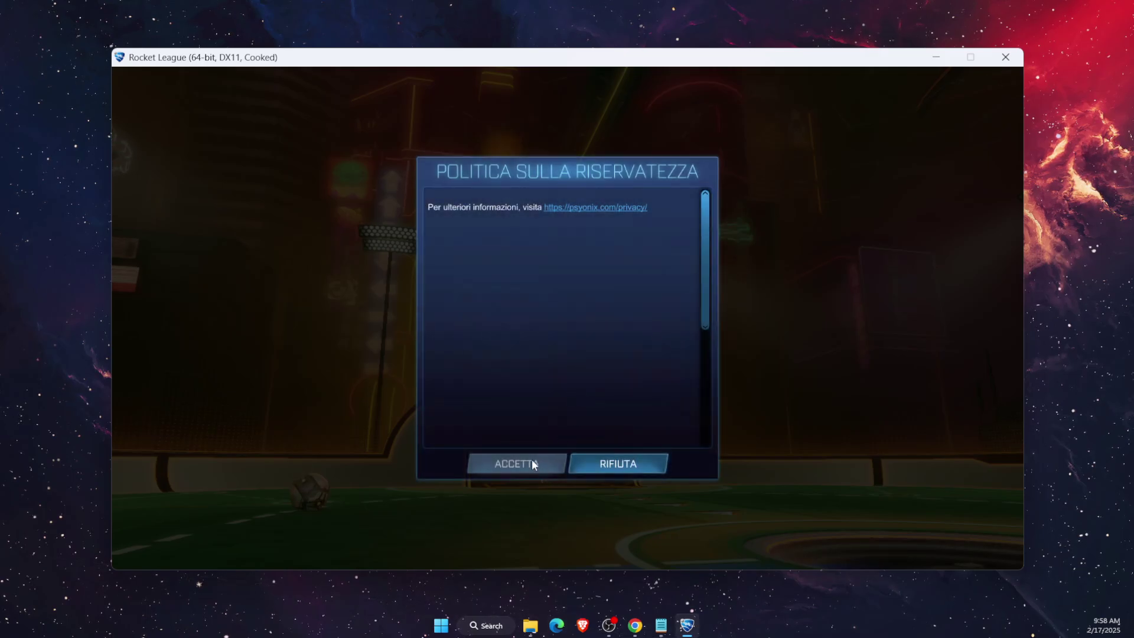
scroll(655, 391, down, 5)
click(517, 464)
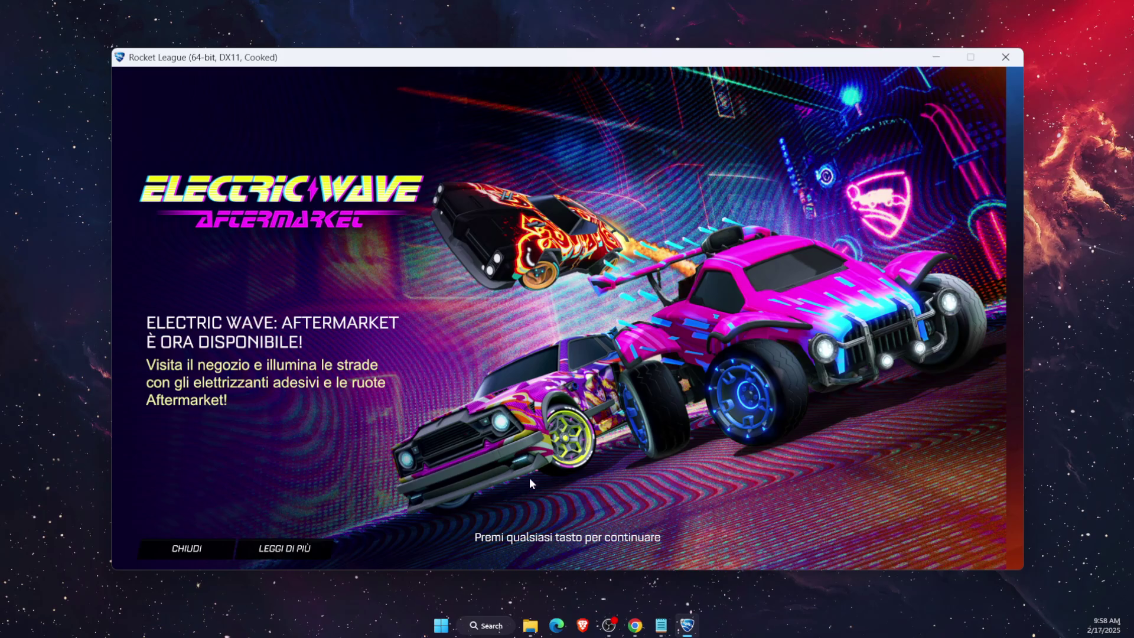
click(484, 426)
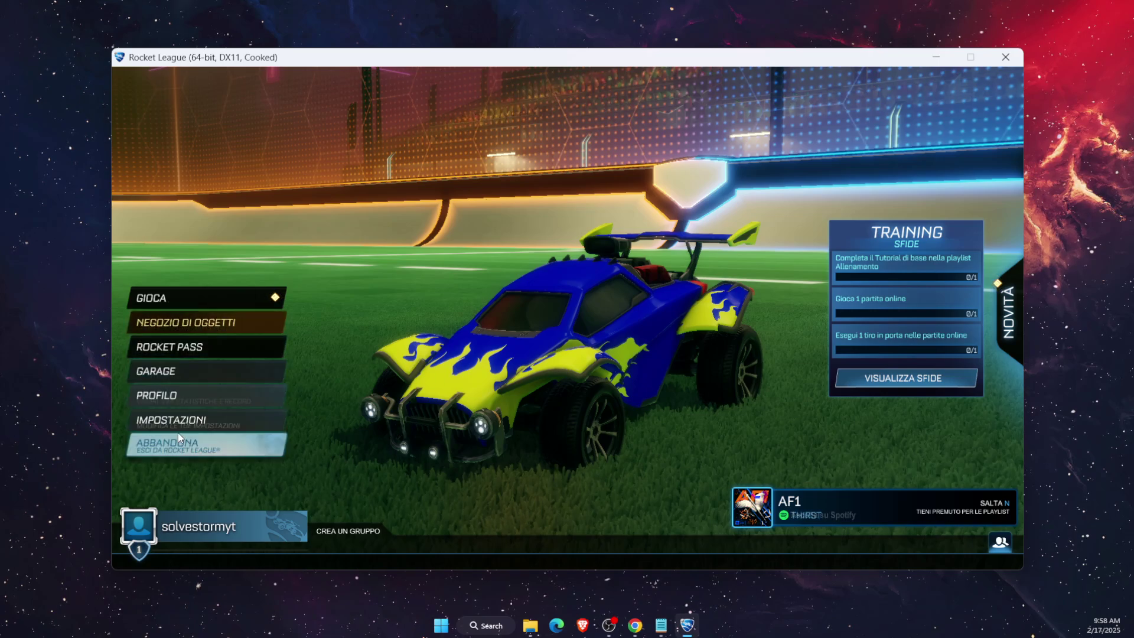